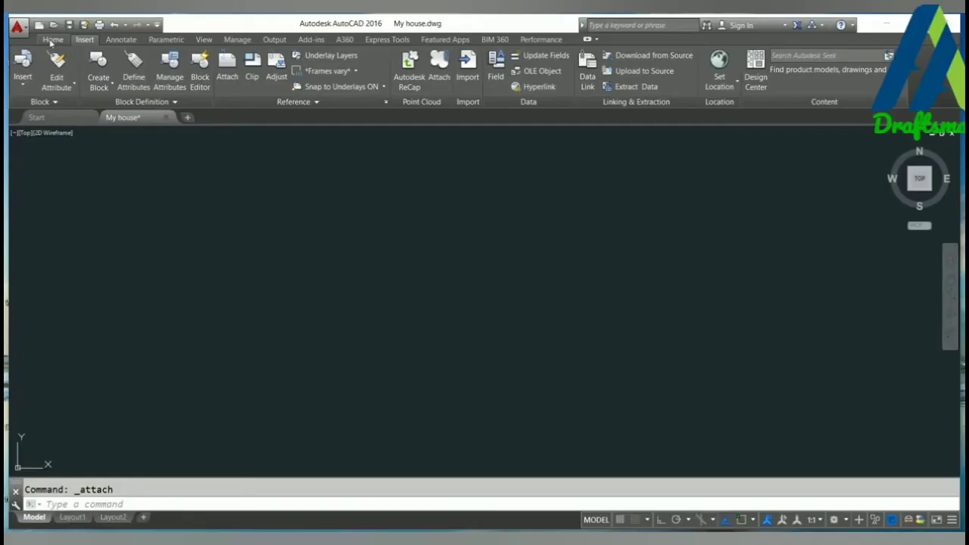
Start the Attach command from the Insert ribbon to bring in a reference file.
click(51, 40)
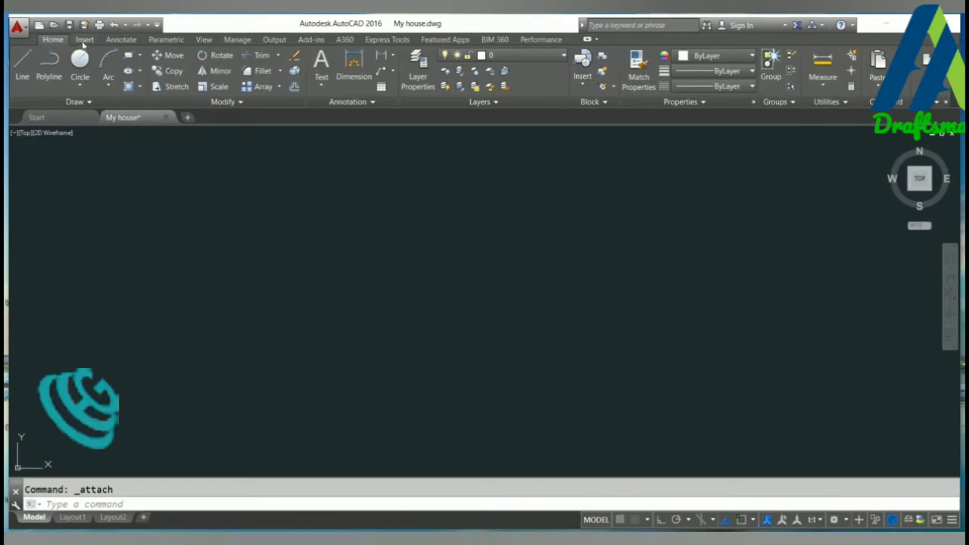
click(84, 42)
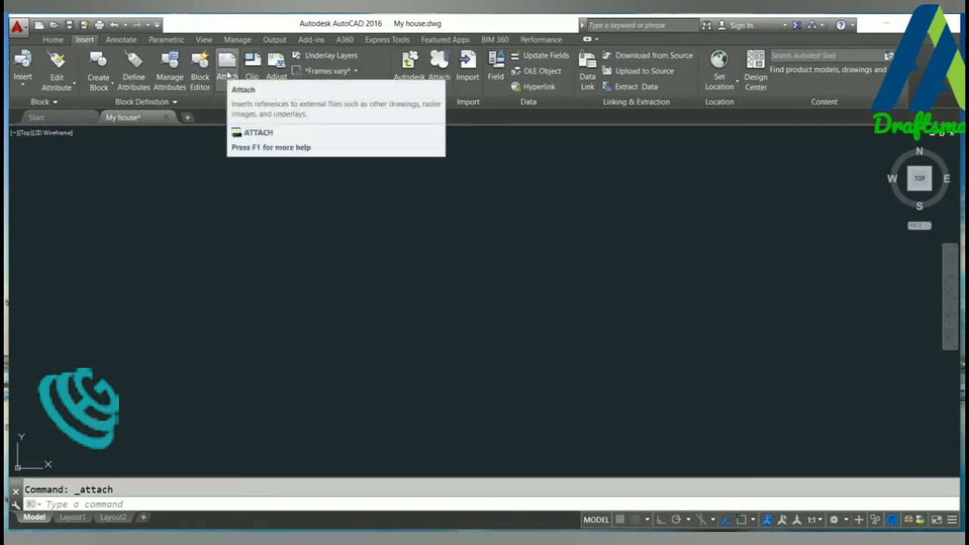
click(229, 71)
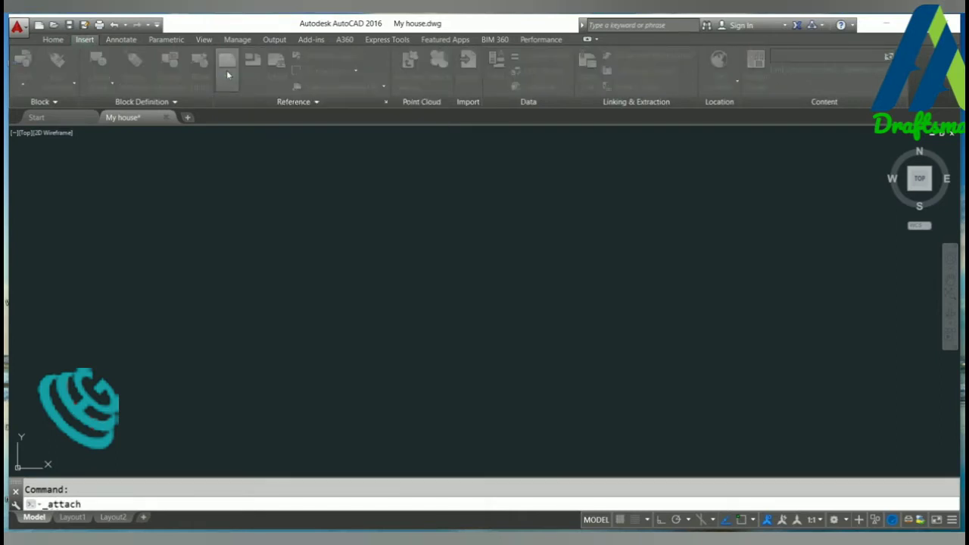
Choose the My house-Model PDF from the Desktop as the reference to attach.
click(414, 262)
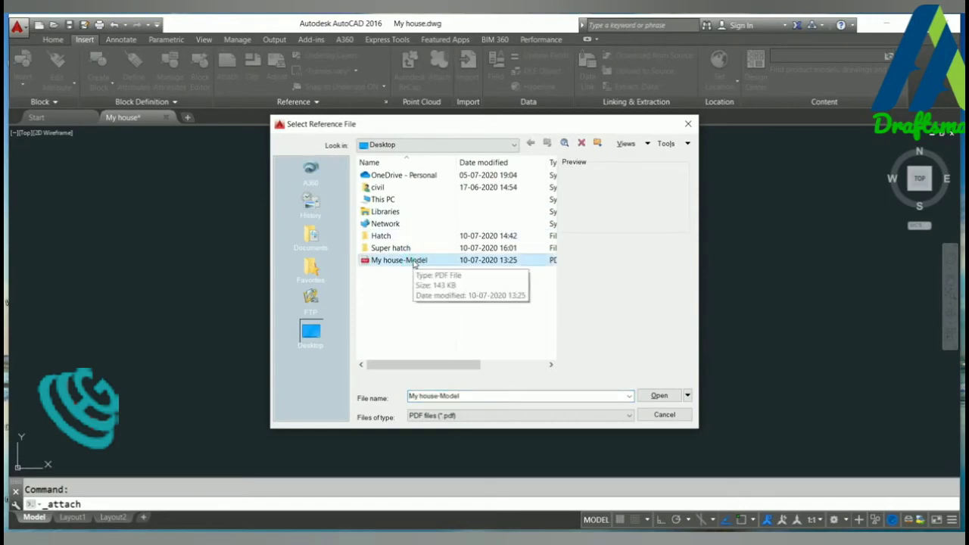
click(670, 396)
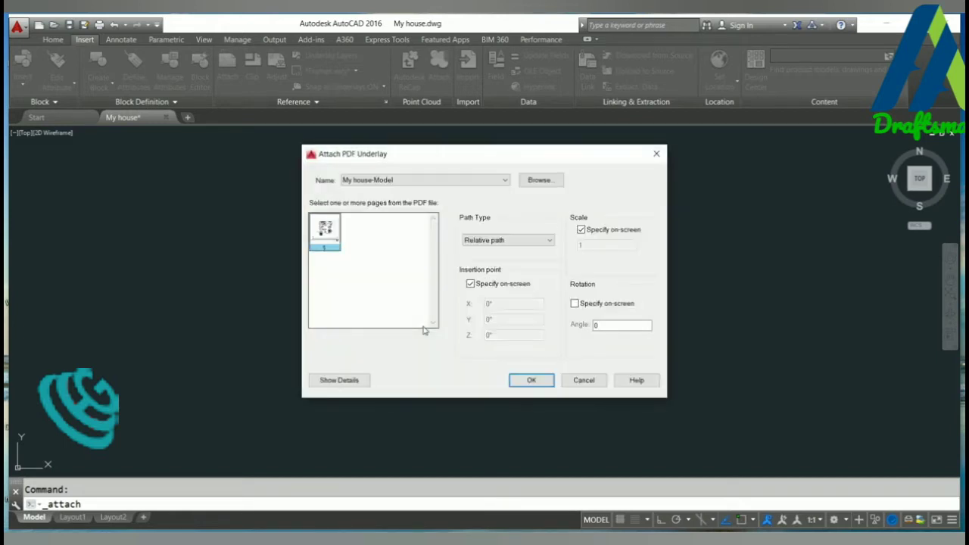
Accept page 1 of My house-Model as an underlay with a Relative path.
click(463, 186)
click(463, 187)
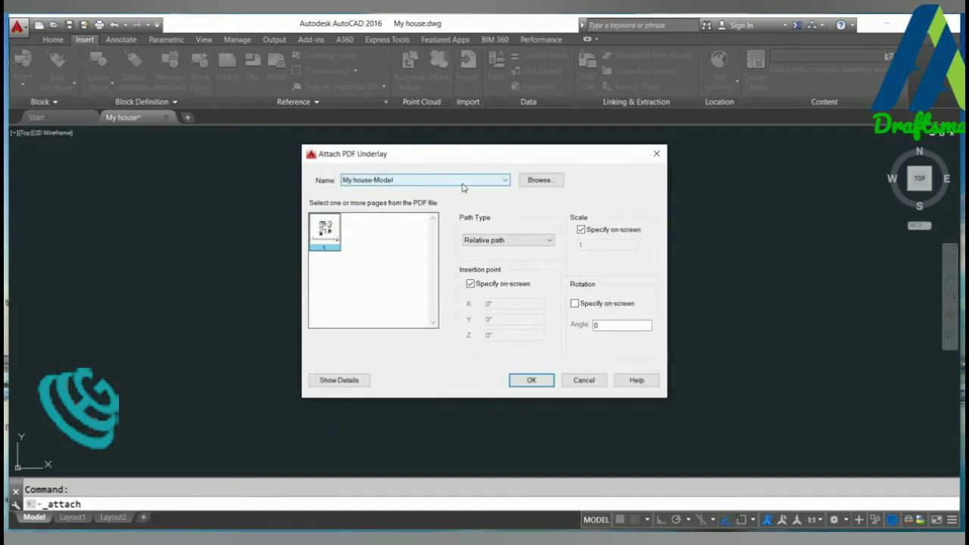
click(417, 249)
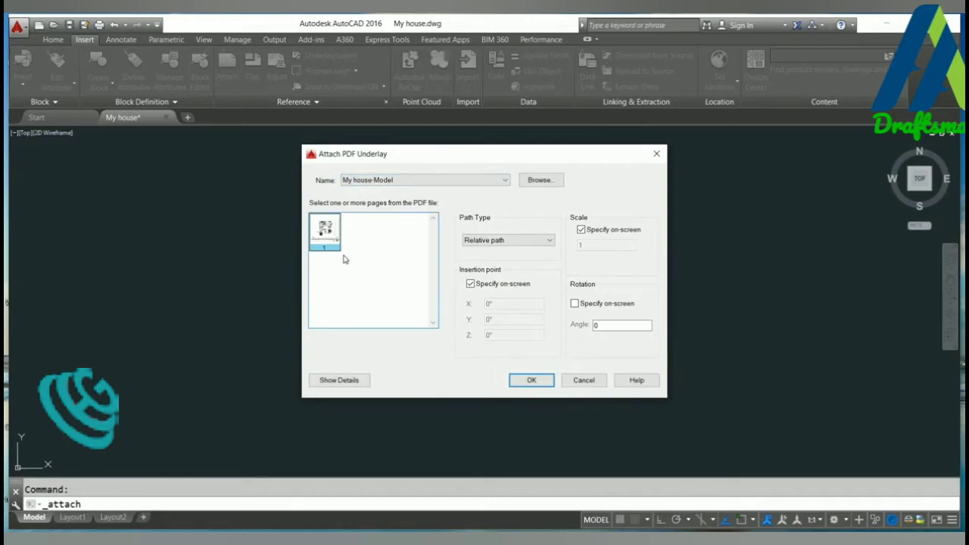
click(324, 241)
click(526, 244)
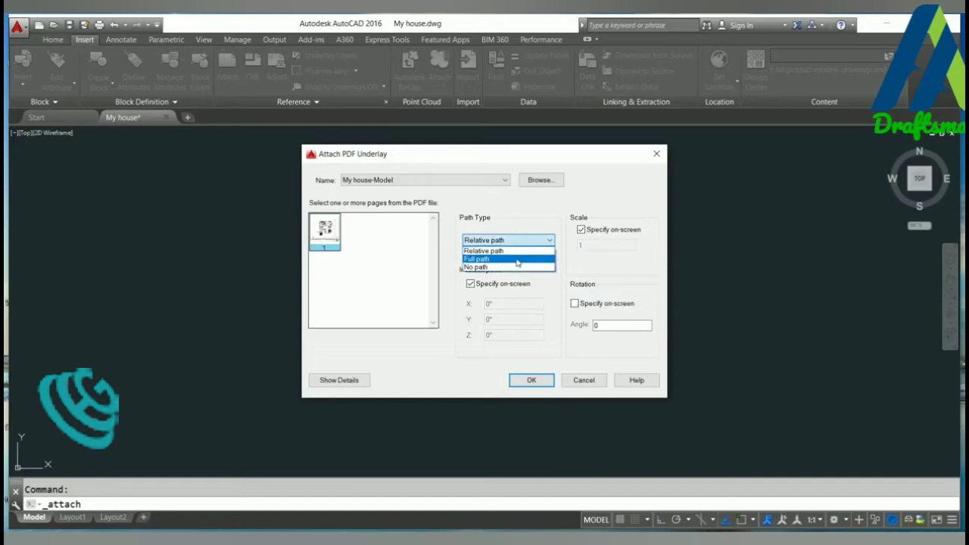
click(508, 251)
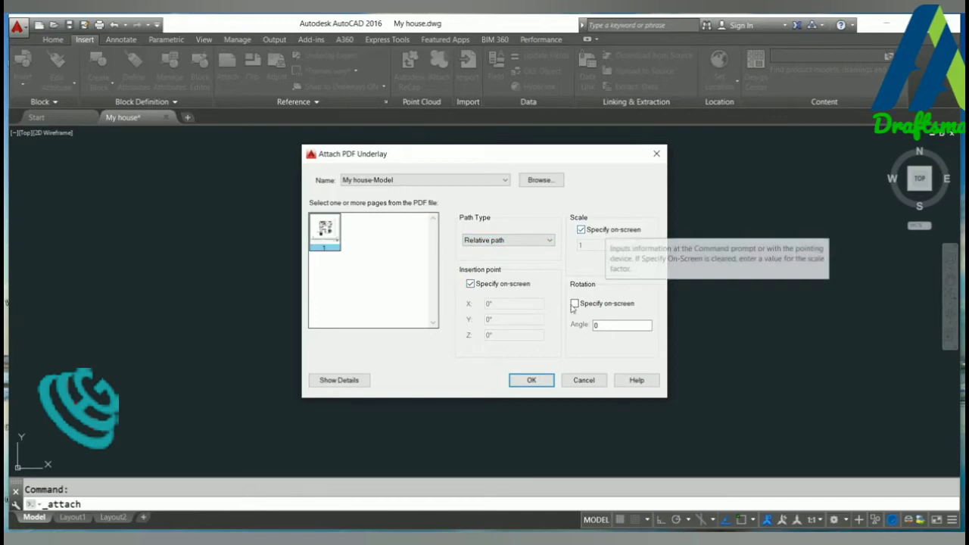
click(545, 381)
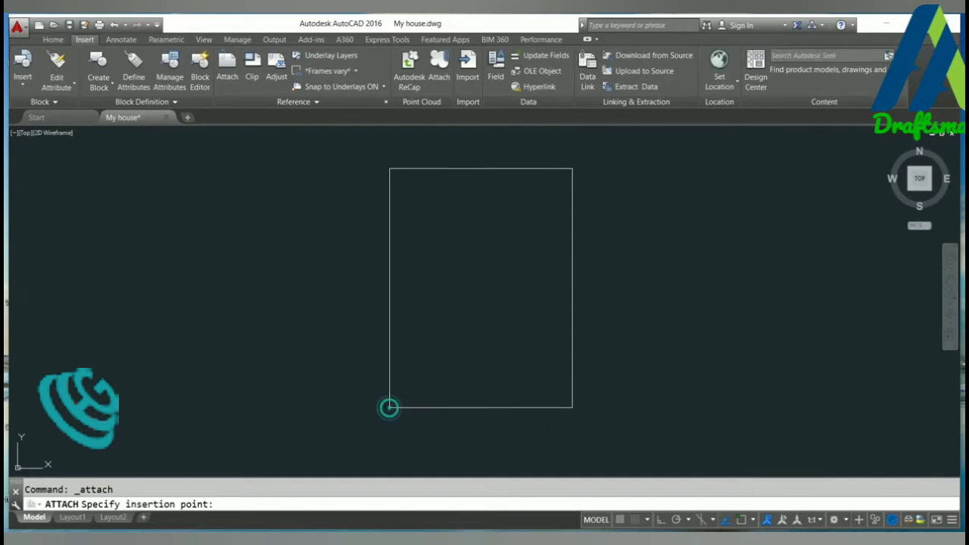
Place the floor plan underlay at a picked insertion point with scale factor 1.
click(389, 407)
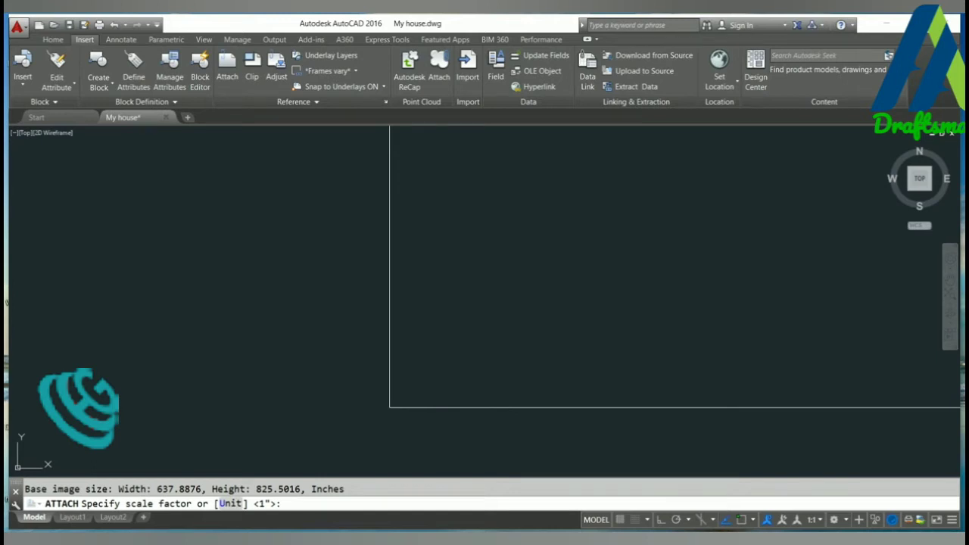
text(1)
key(Return)
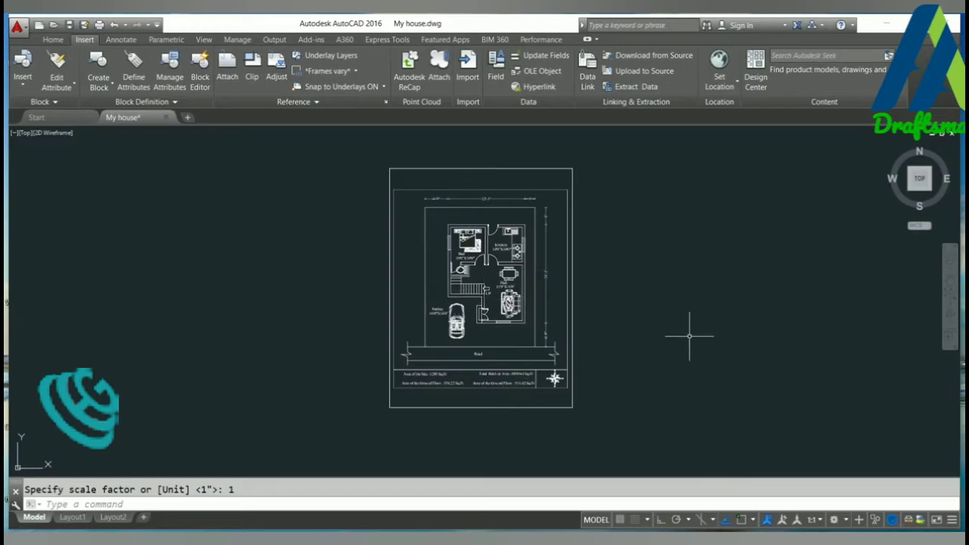
Realtime-zoom in until the house floor plan and its room labels fill the view.
right_click(787, 309)
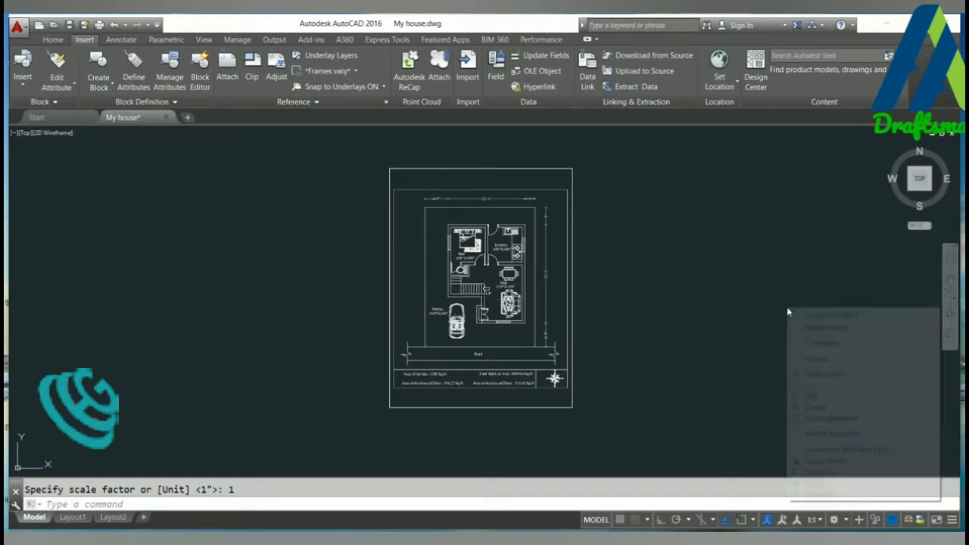
click(804, 407)
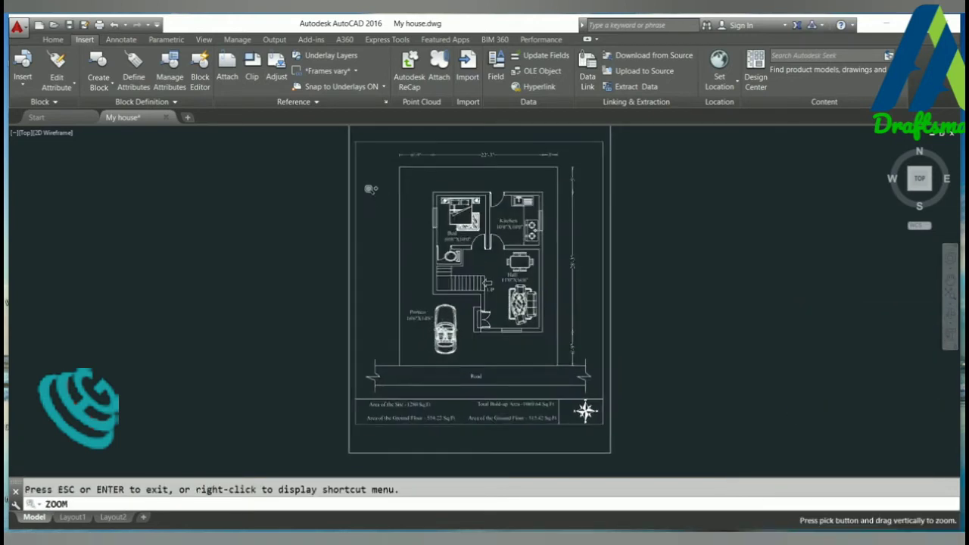
drag(526, 309, 358, 187)
drag(442, 240, 400, 202)
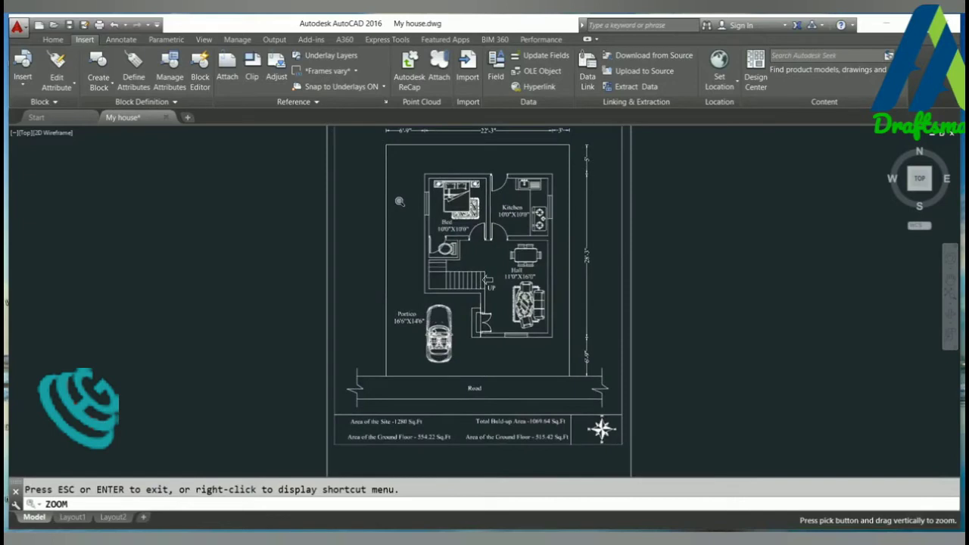
key(Escape)
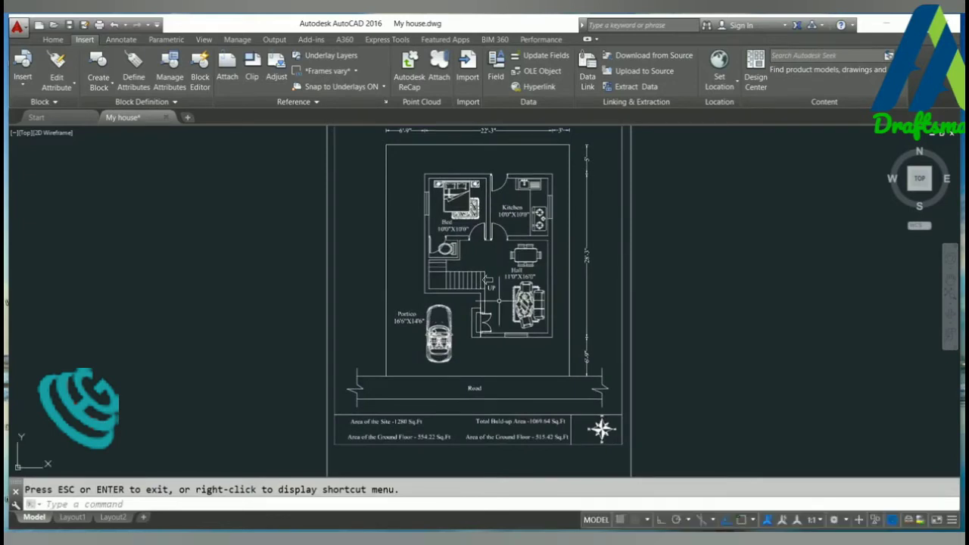
click(53, 42)
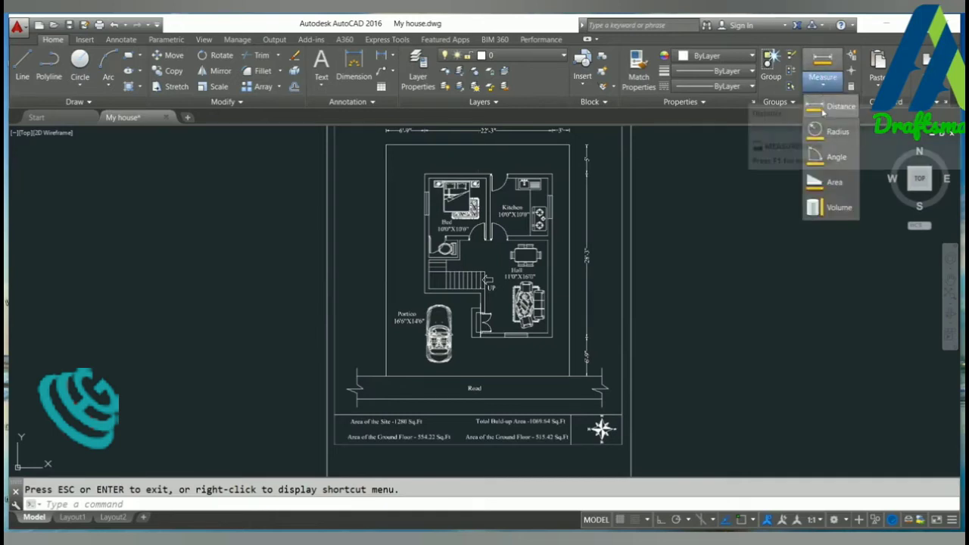
Start the Distance measurement and enable all object snap modes.
click(832, 85)
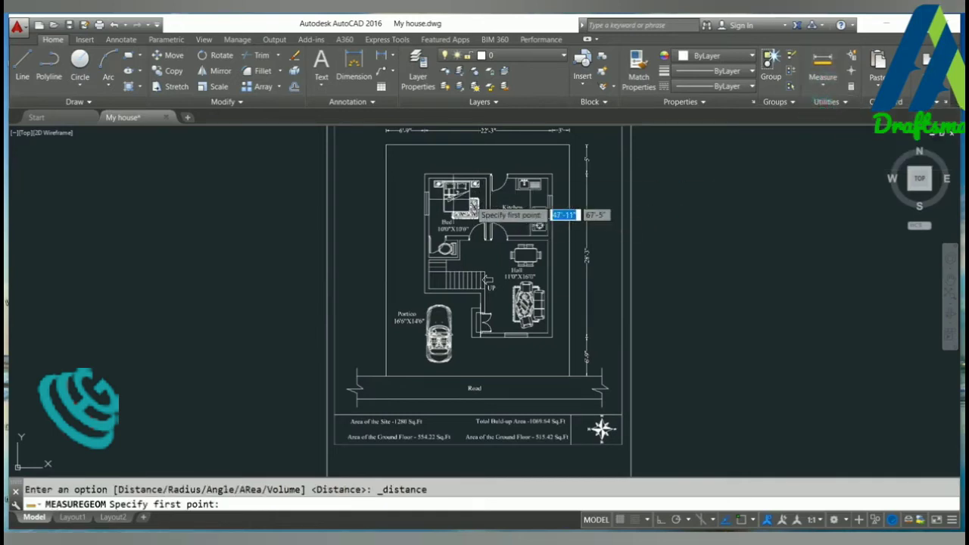
click(744, 519)
click(740, 502)
click(580, 214)
click(497, 407)
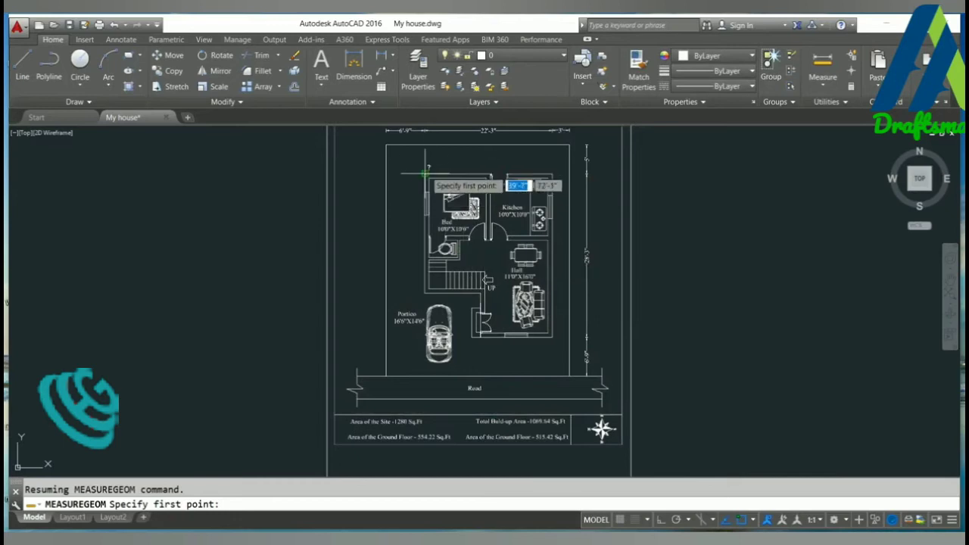
Measure the 6'-9" span between two points on the plan's top-left edge.
click(425, 175)
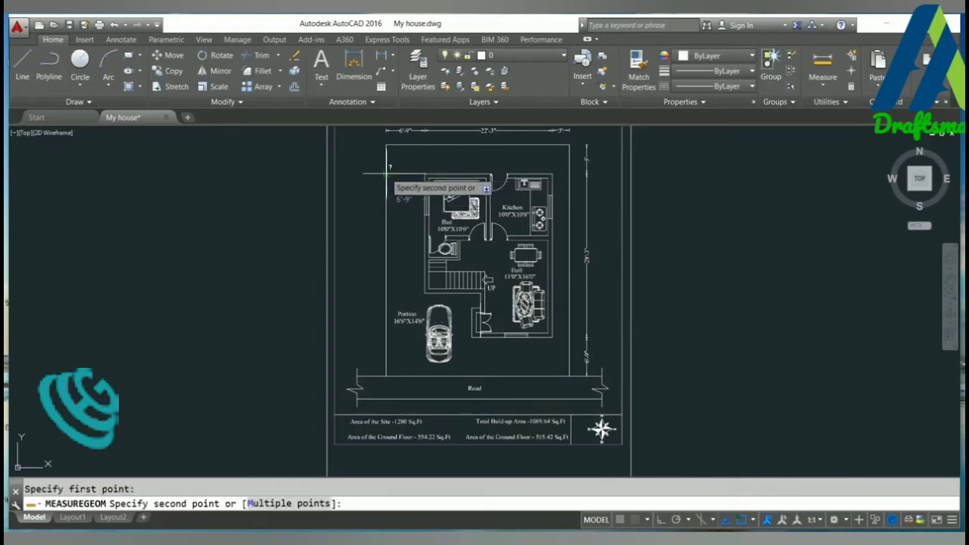
click(387, 174)
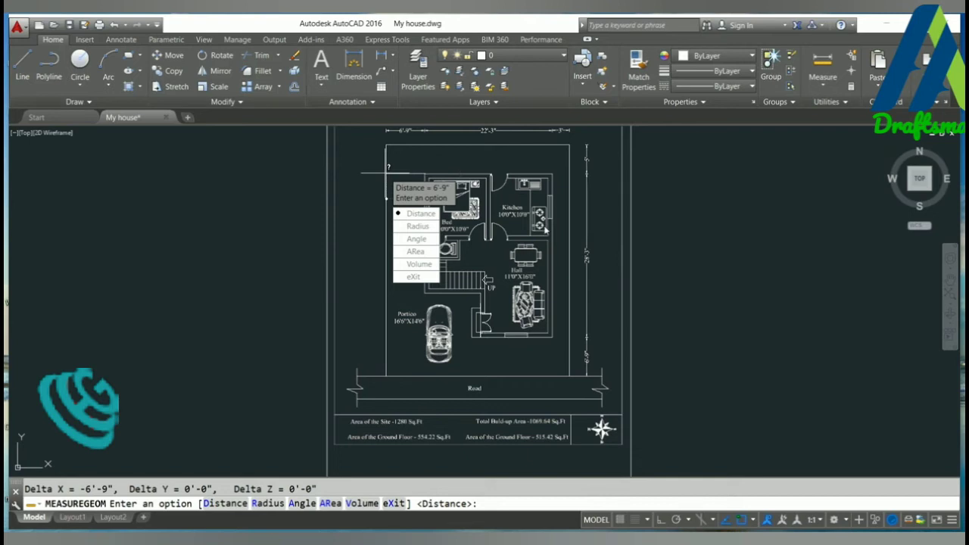
key(Escape)
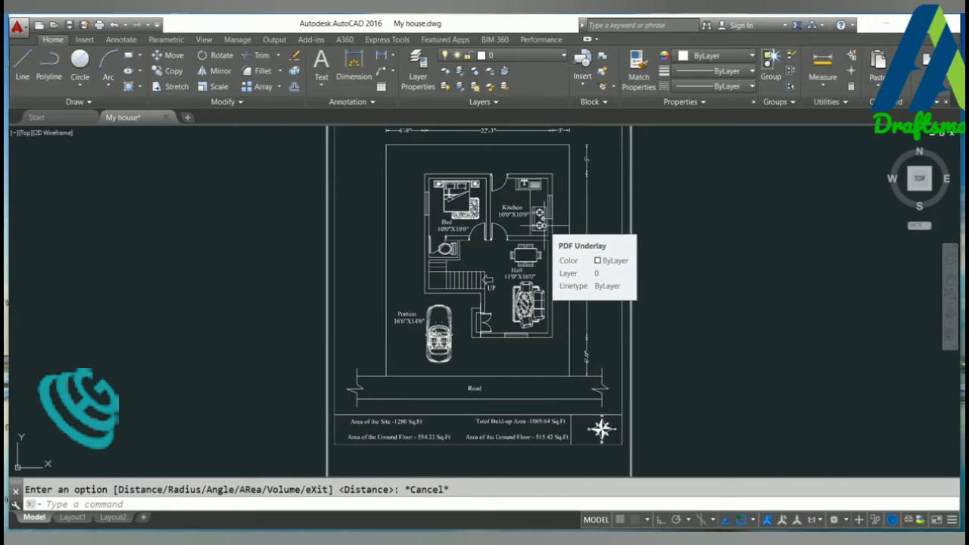
click(85, 39)
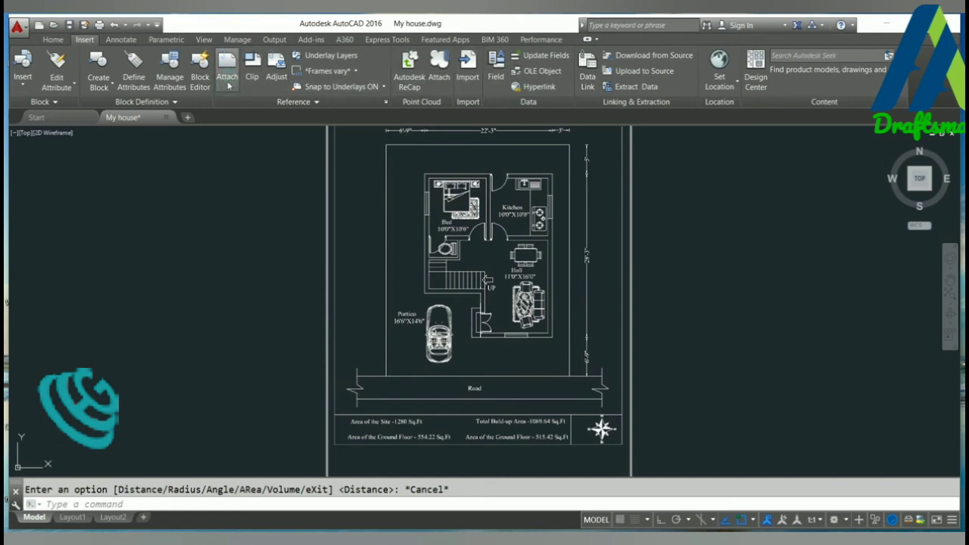
click(226, 70)
click(484, 416)
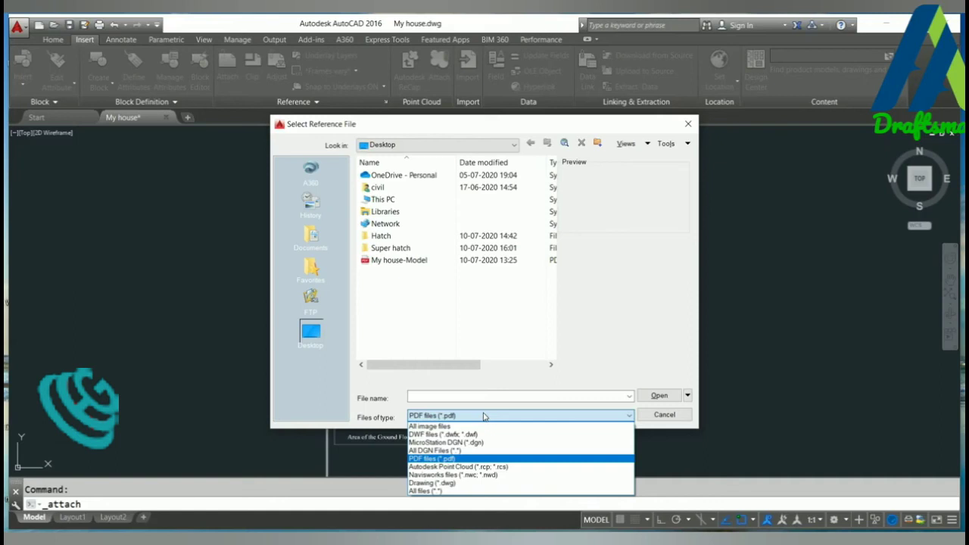
click(663, 422)
click(663, 421)
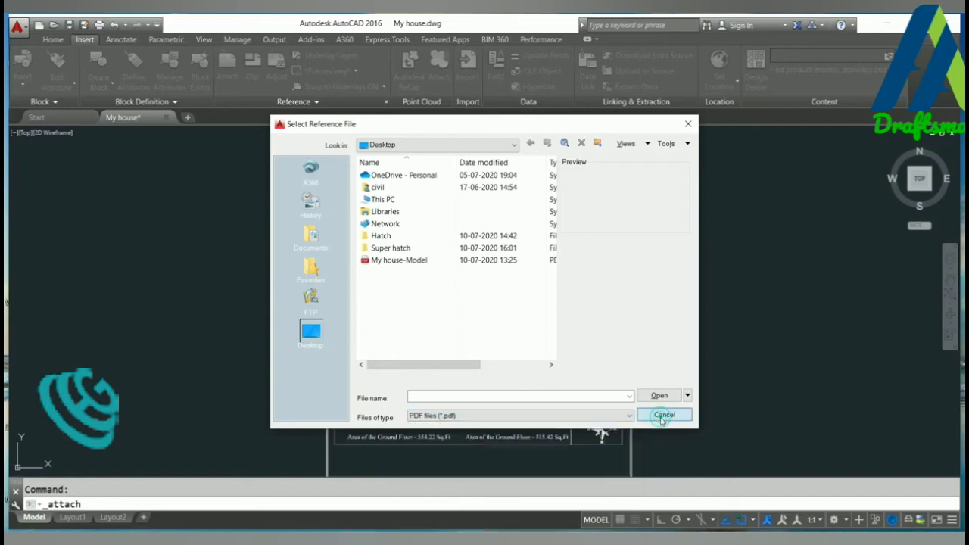